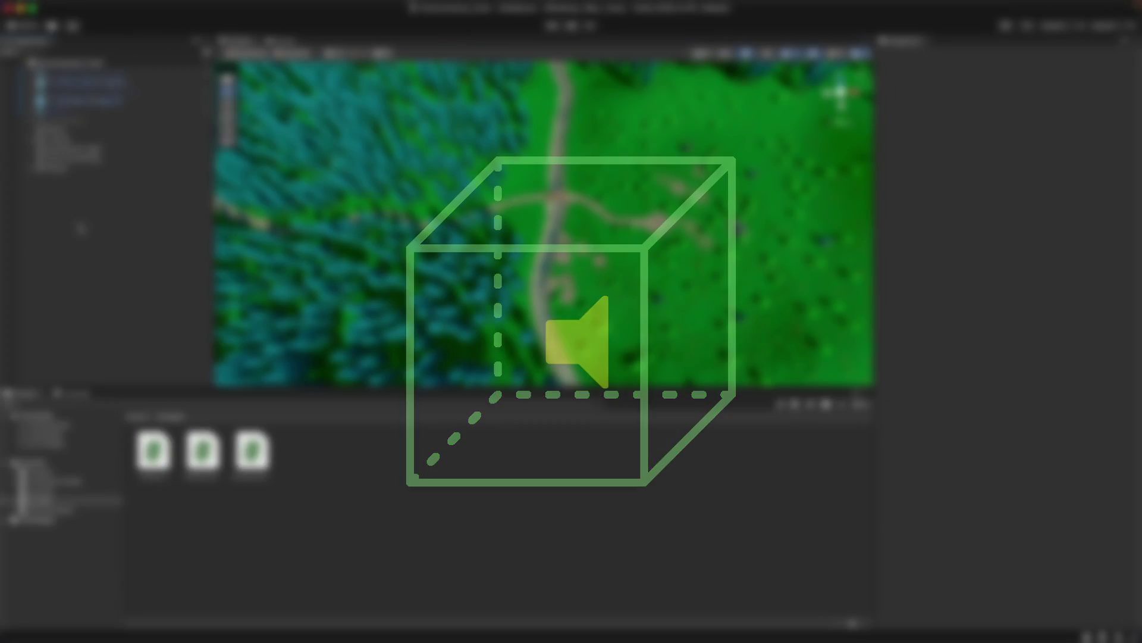
Create an empty game object in the scene and name it Forest Area
right_click(82, 224)
left_click(124, 395)
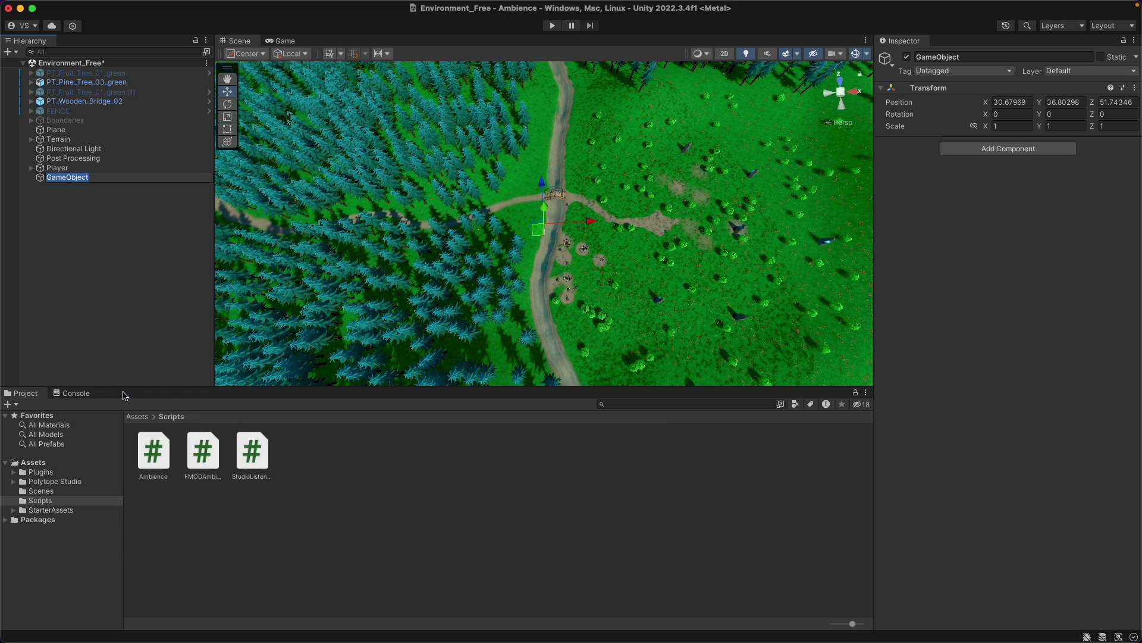
type("Forest Area")
key("Return")
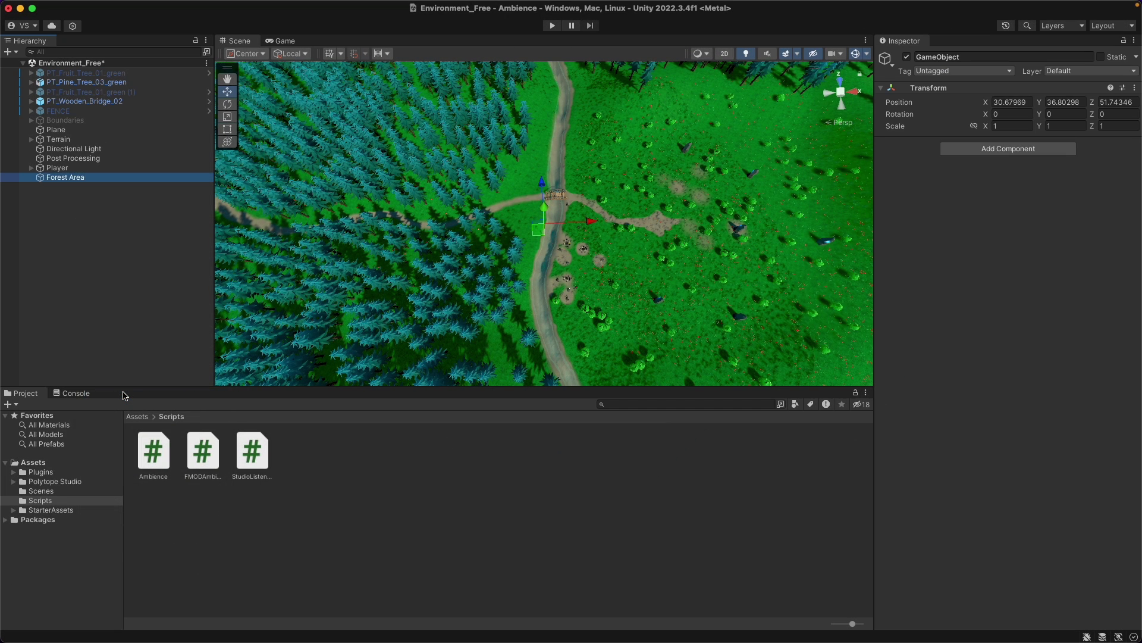
Add a Box Collider component to Forest Area and make it a trigger
left_click(1047, 151)
type("collider")
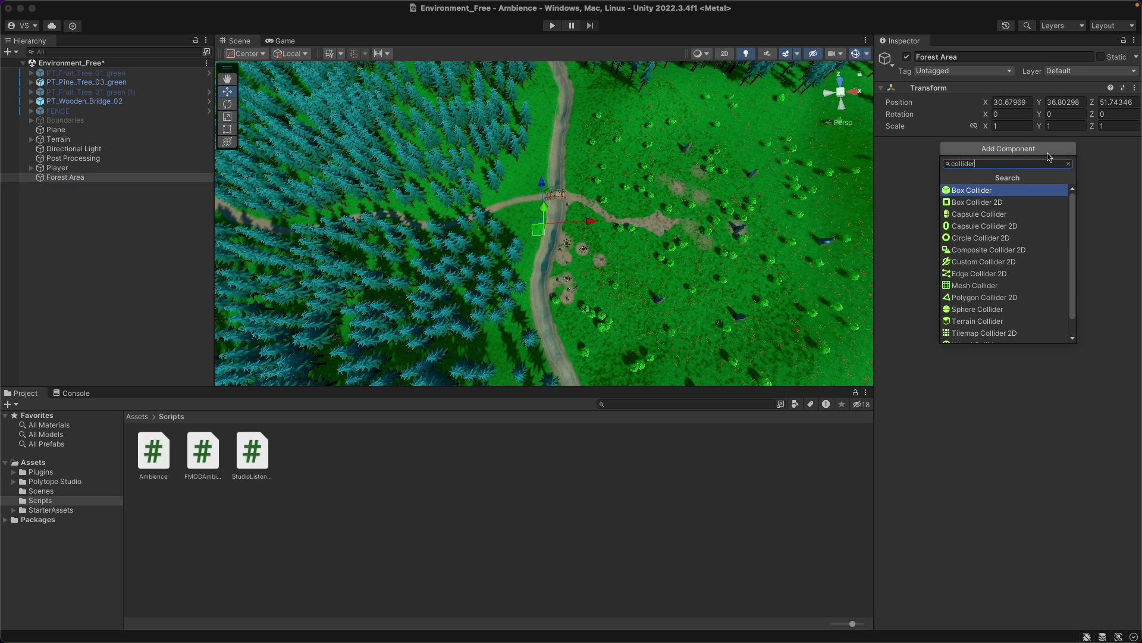
left_click(976, 190)
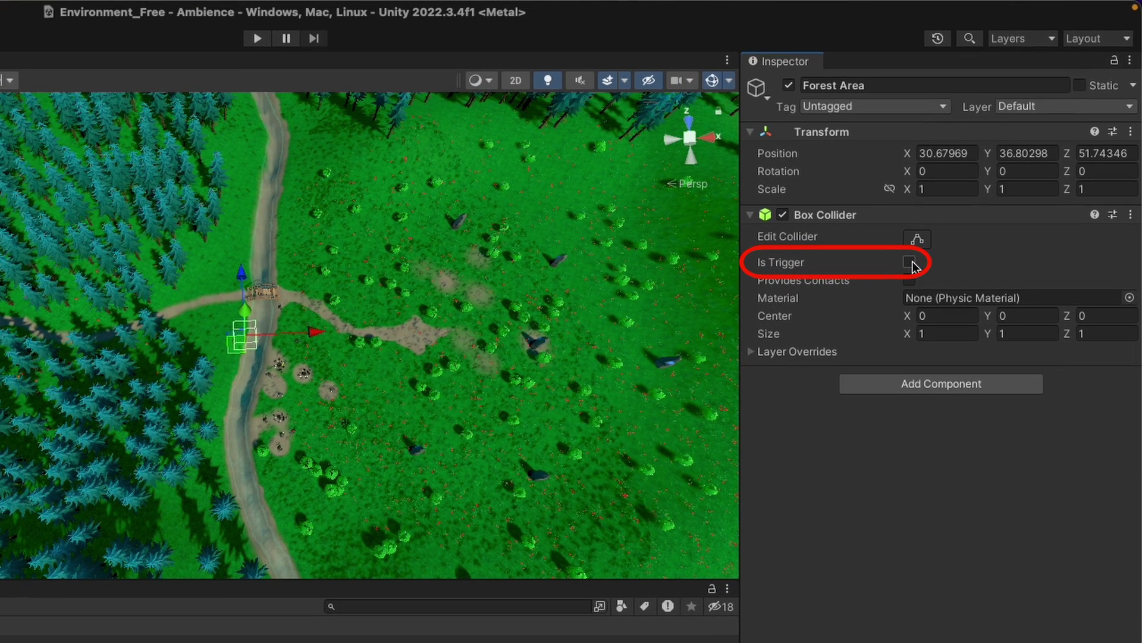
left_click(987, 173)
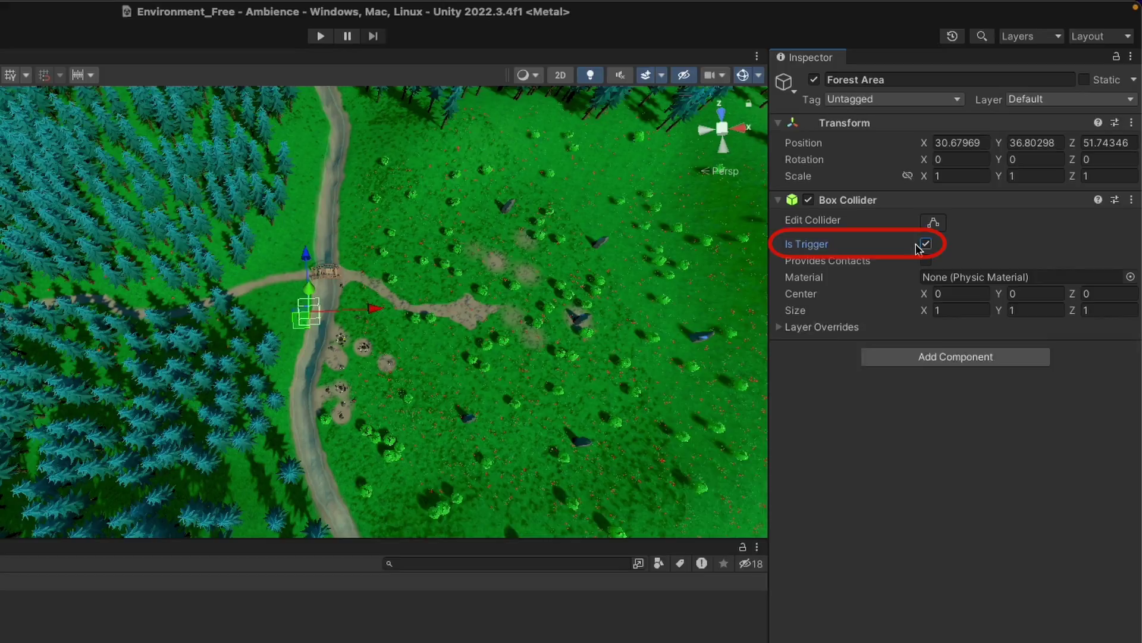
Set Forest Area's Y position to 0, place it over the forest and scale it to 77 × 10 × 88
left_click(1019, 149)
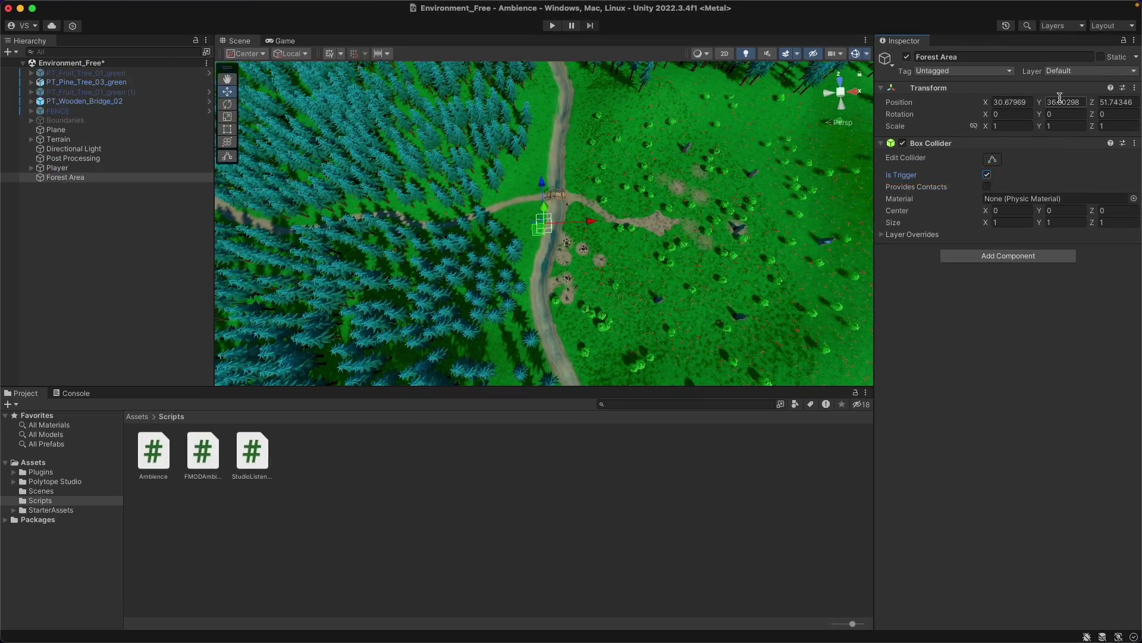
type("0")
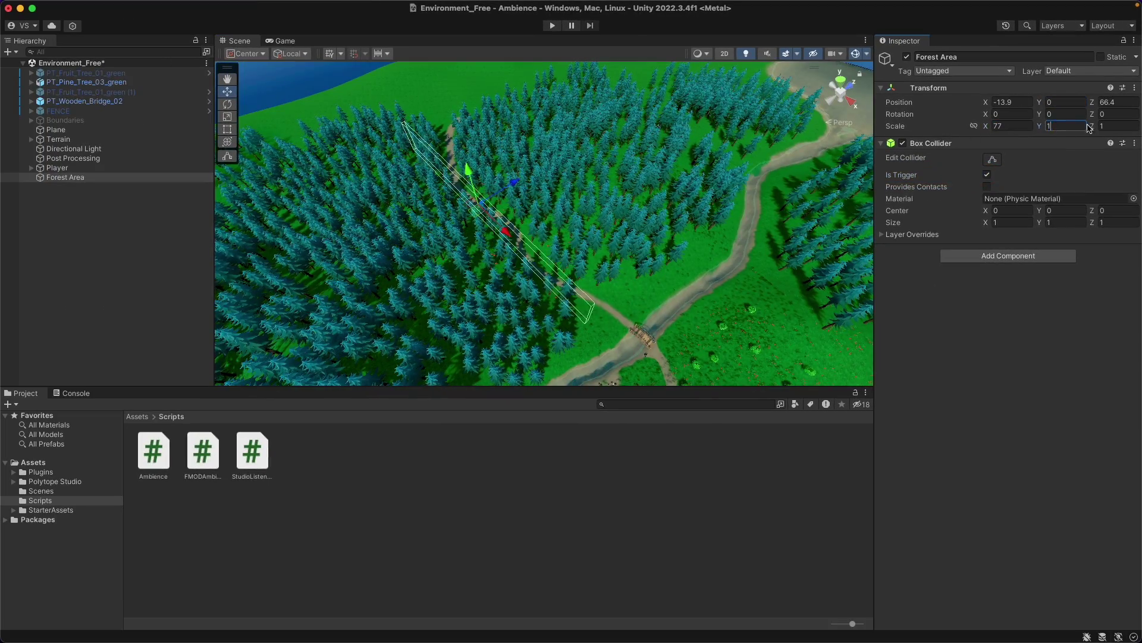
left_click_drag(576, 208, 582, 218)
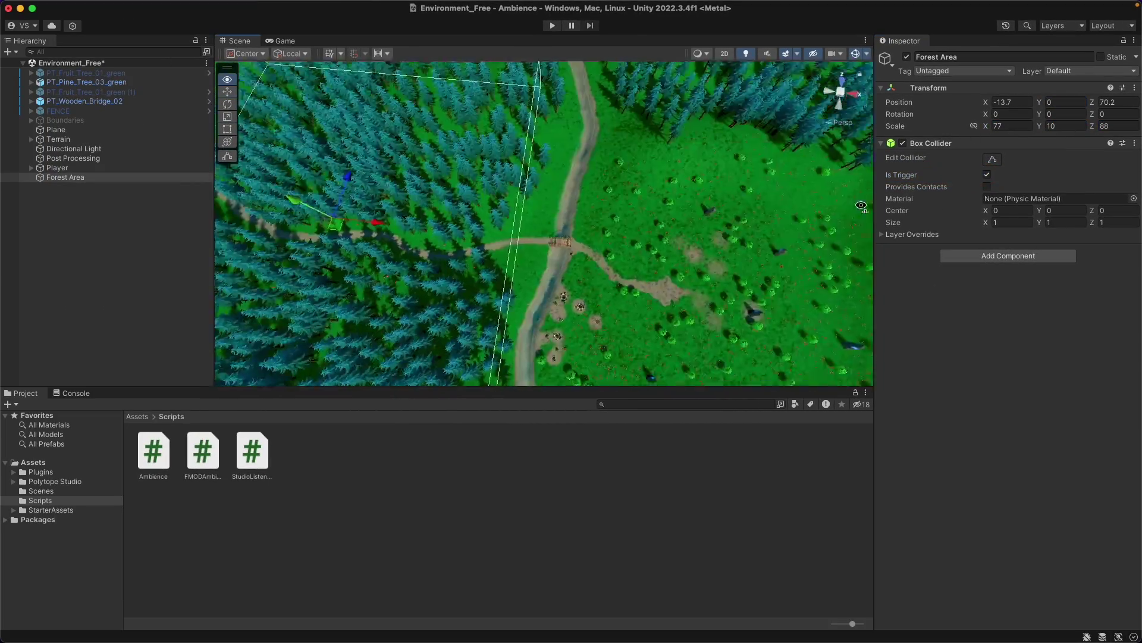
Create a second empty game object and name it Grassland Area
right_click(105, 219)
left_click(159, 390)
type("Grassland Area")
key("Return")
Give Grassland Area a Box Collider component and enable its Is Trigger option
left_click(1005, 148)
left_click(971, 191)
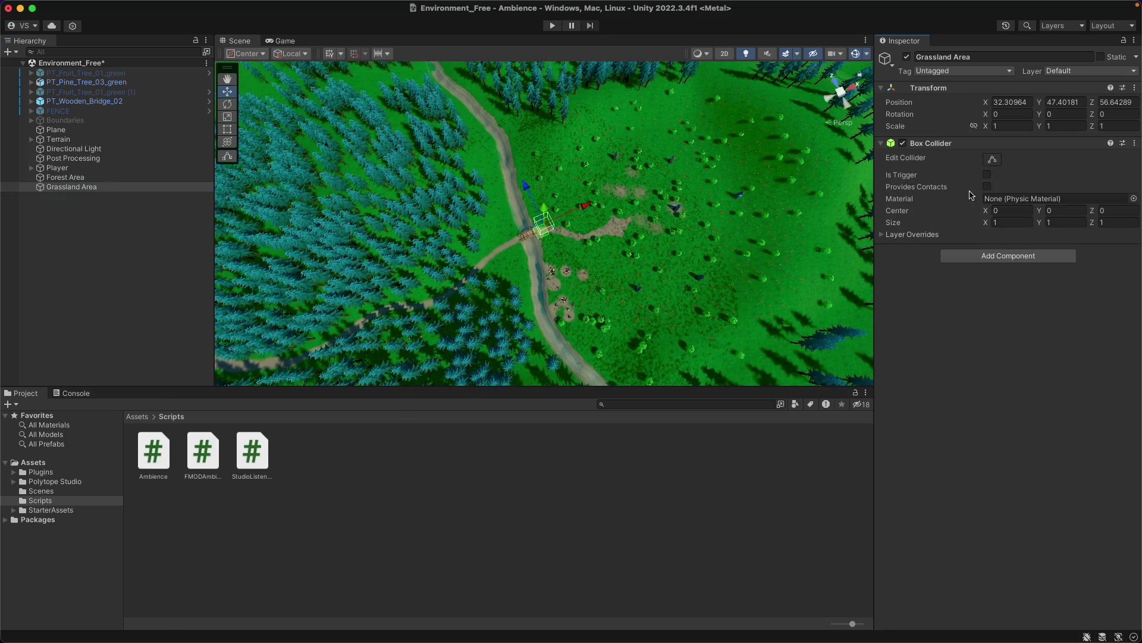
left_click(987, 175)
Place Grassland Area over the meadow at X 71, Y 0, Z 61.1, with scale X 55 and Y 10
left_click(1072, 101)
type("0")
left_click_drag(588, 267, 709, 193)
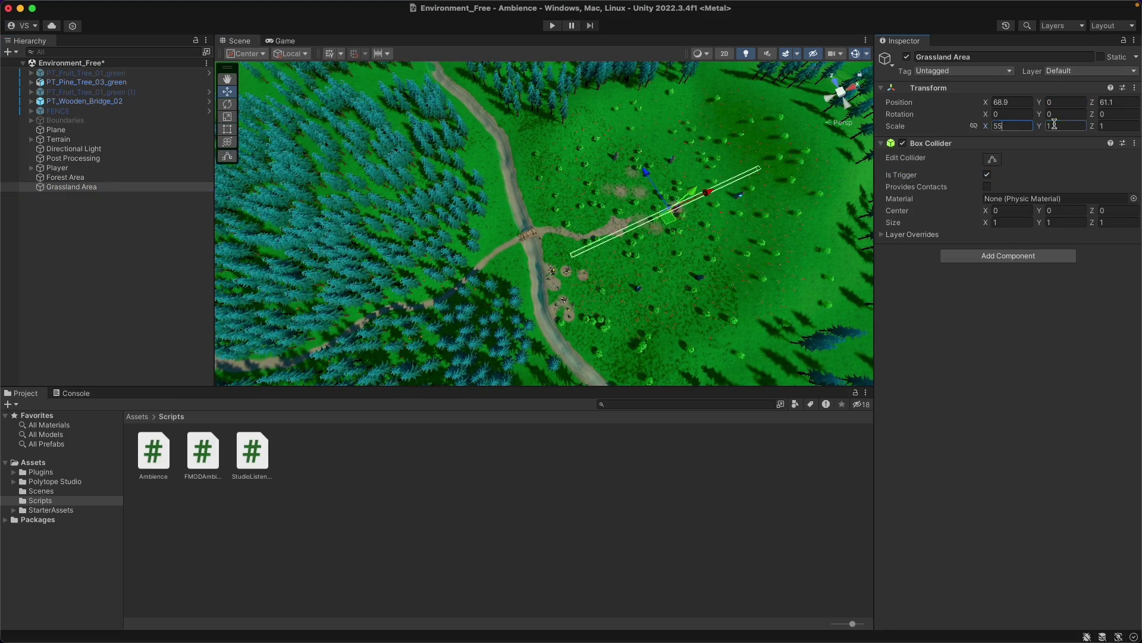
left_click_drag(709, 193, 715, 191)
Enlarge Grassland Area along Z to about 75, stretch it along X and shift it to cover the open meadow
key("r")
left_click_drag(657, 164, 649, 148)
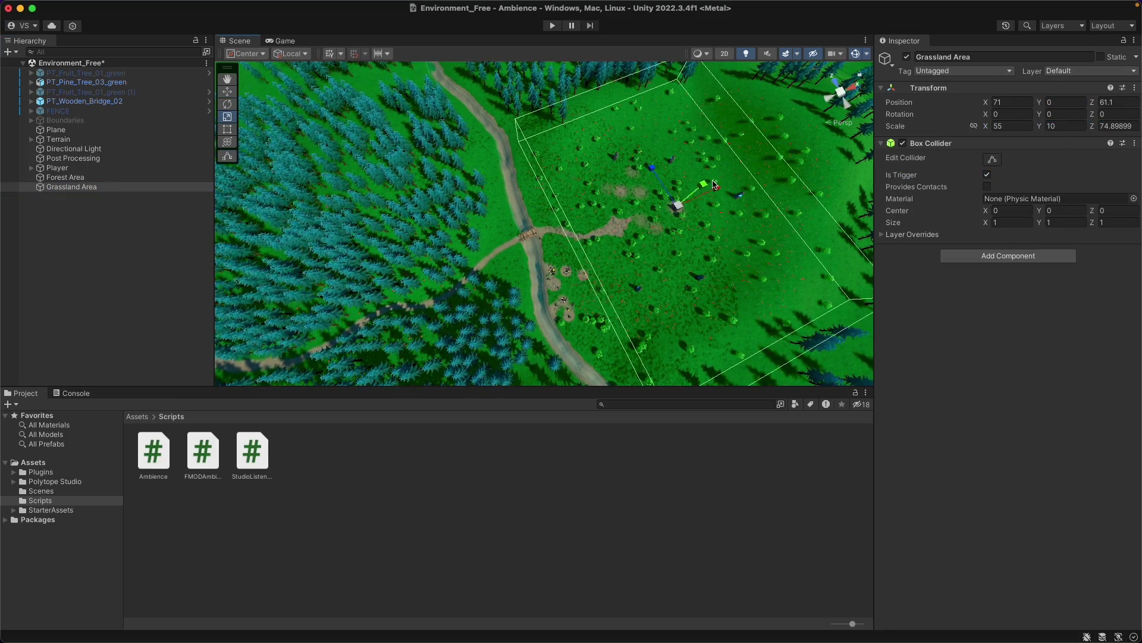
left_click_drag(714, 190, 731, 189)
key("w")
right_click_drag(730, 189, 655, 209)
left_click_drag(662, 208, 678, 204)
Select Forest Area and Grassland Area together and check how their collider boxes cover the terrain
left_click(89, 250)
left_click(65, 178)
left_click(71, 187, "shift")
right_click_drag(452, 190, 384, 176)
key("s")
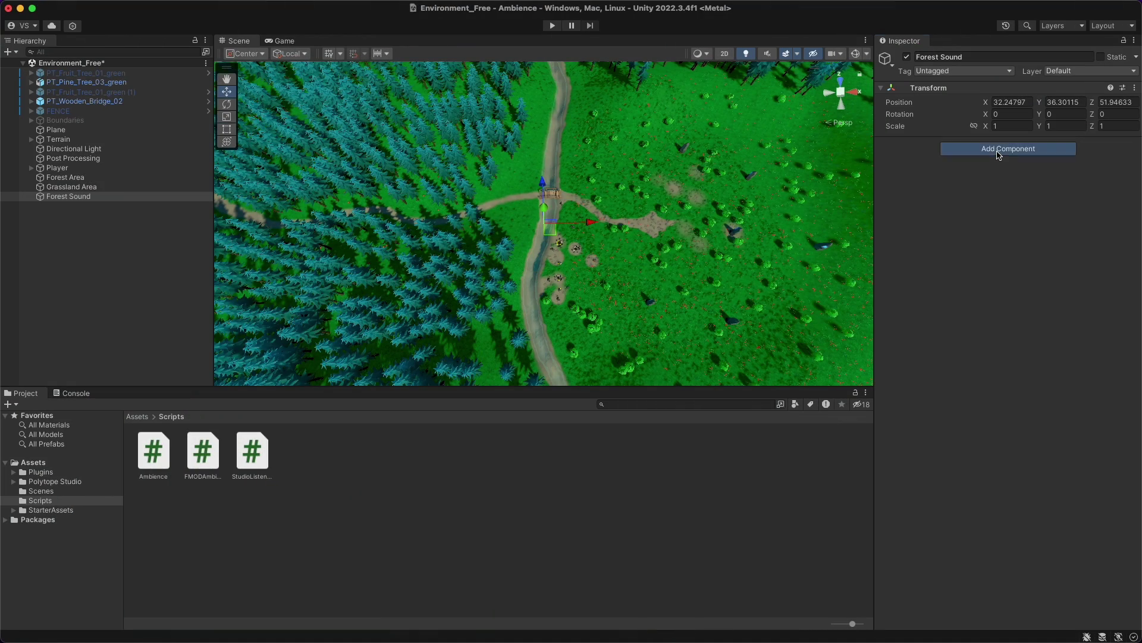
Add a new script named AmbienceSound to the Forest Sound object and open it for editing
left_click(999, 153)
type("Ambi")
key("Return")
type("enceSound")
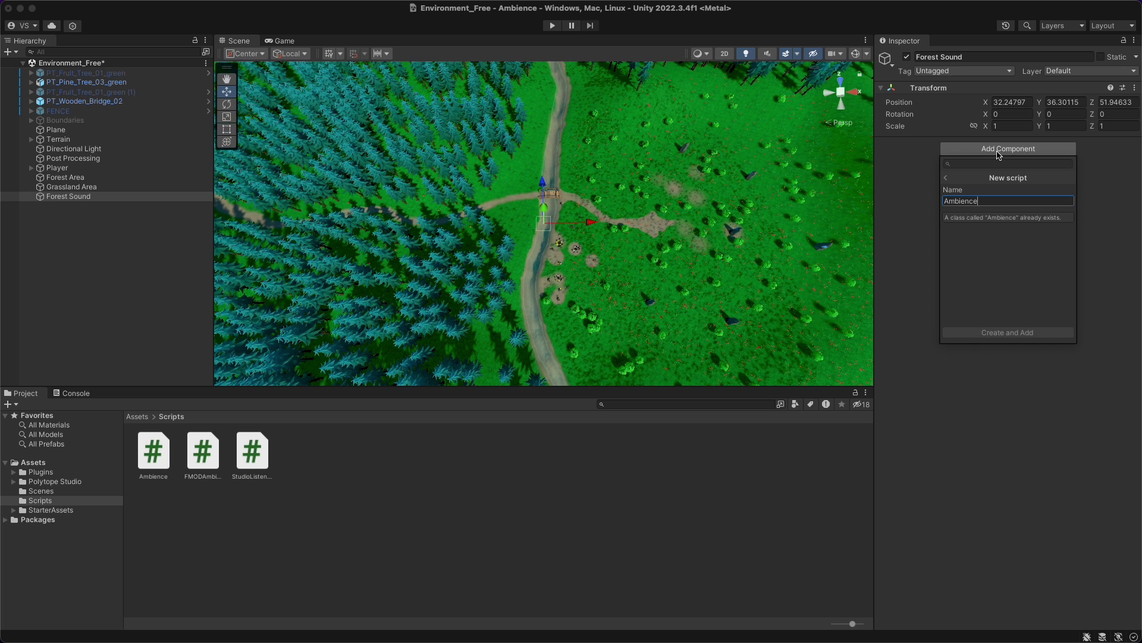
key("Return")
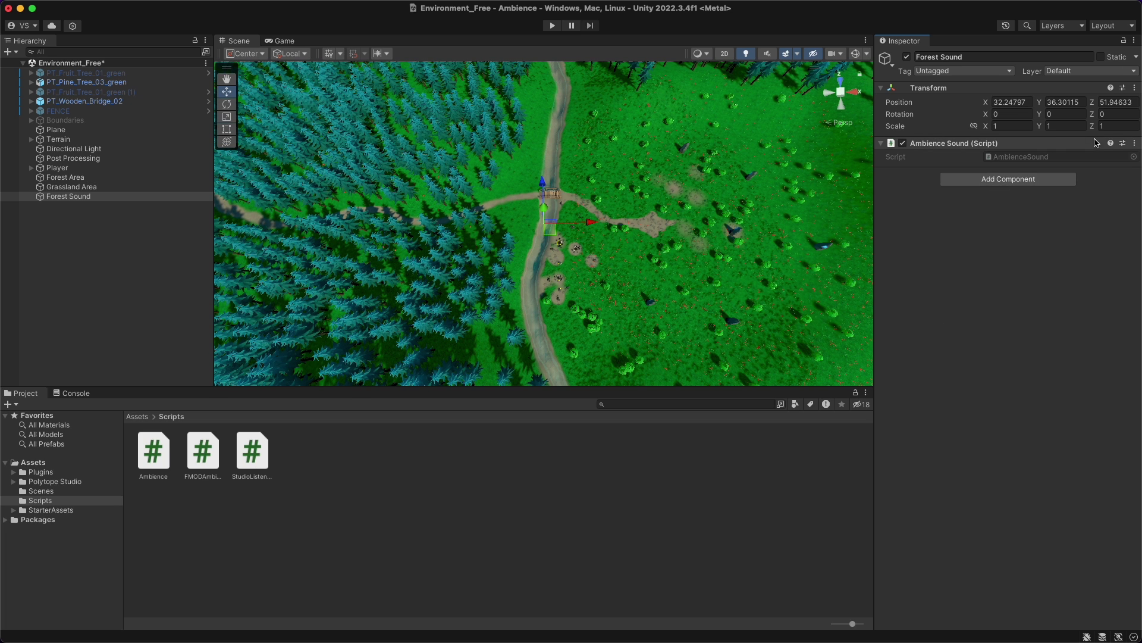
left_click(1134, 143)
left_click(1077, 284)
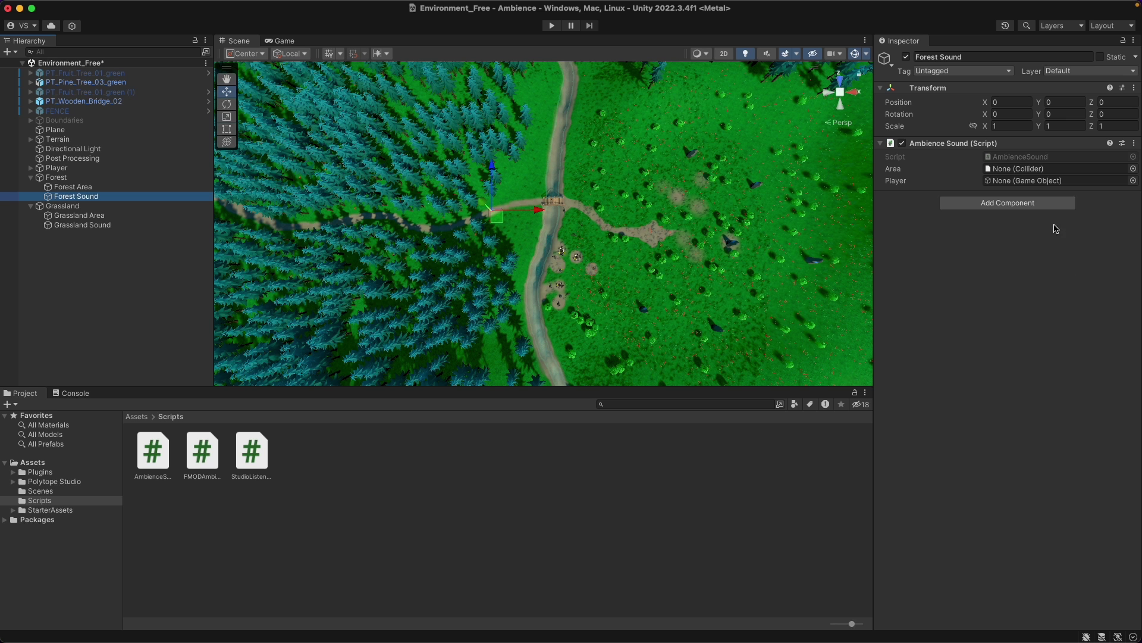
In Forest Sound's Ambience Sound script, assign the Forest Area collider as Area and PlayerCameraRoot as Player
left_click(1135, 169)
type("forest")
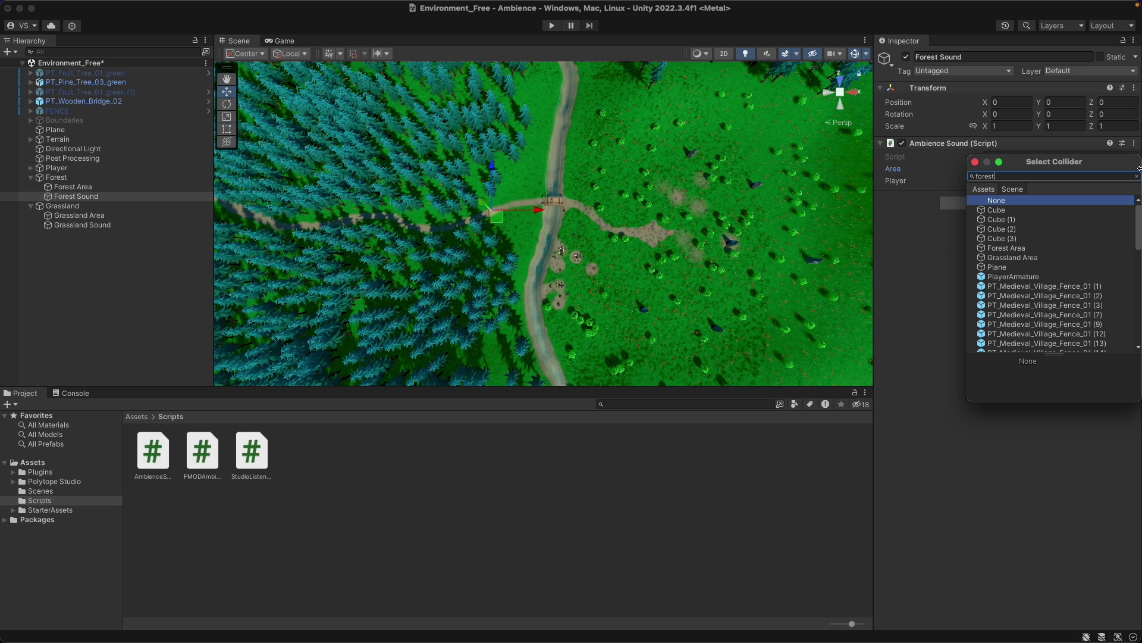
double_click(1005, 210)
left_click(1133, 180)
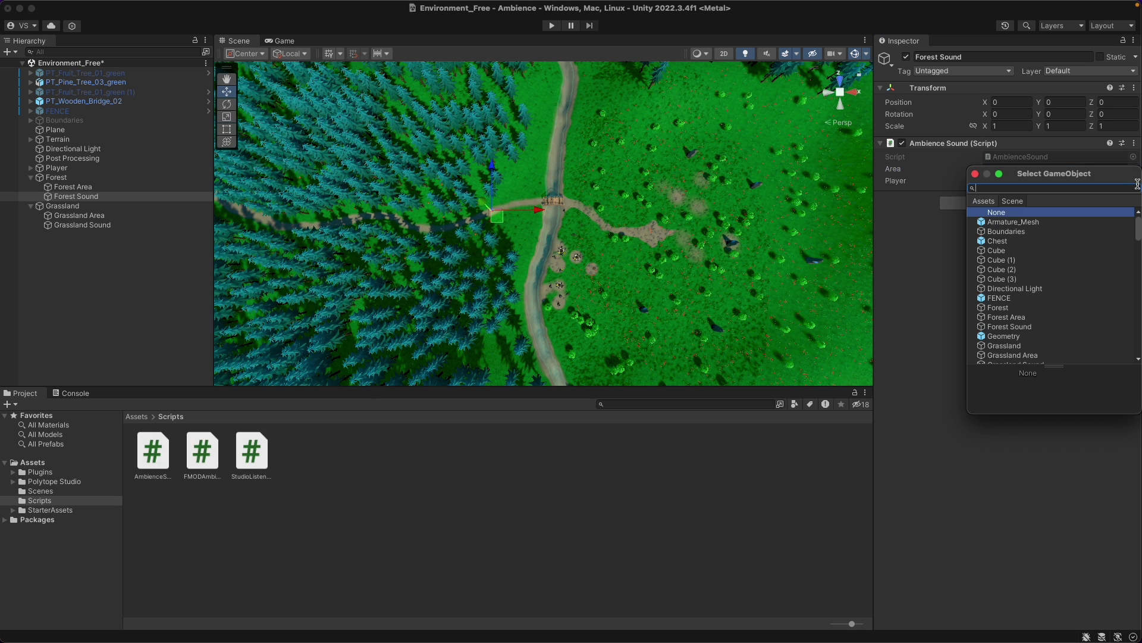
type("player")
double_click(1026, 241)
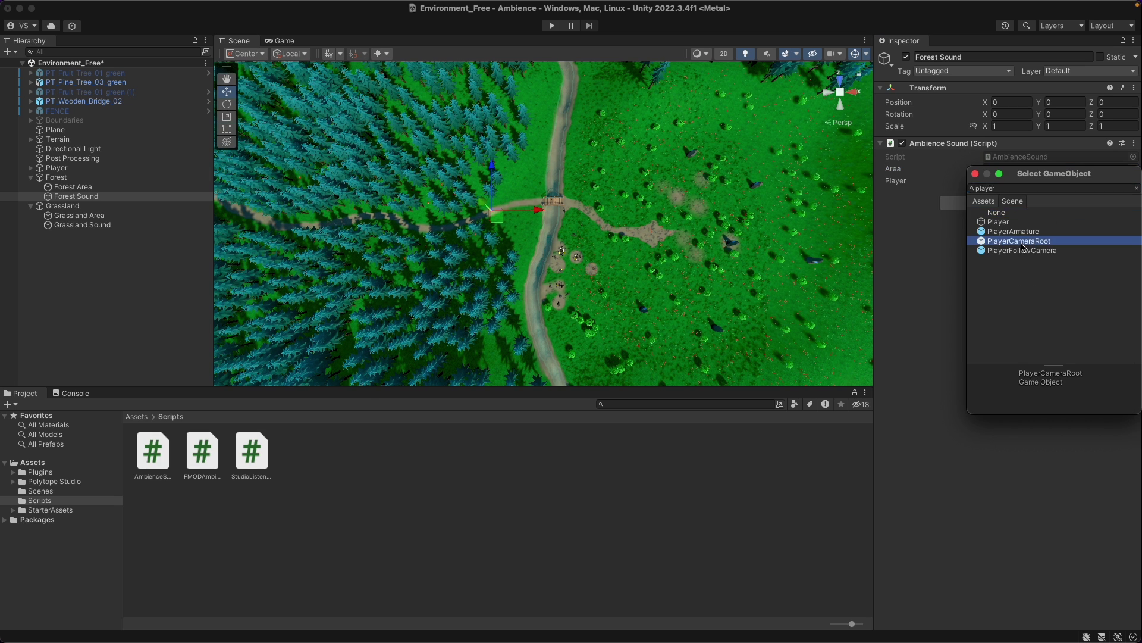
Add an FMOD Studio Event Emitter component to the Forest Sound object
left_click(1022, 203)
type("fmod event")
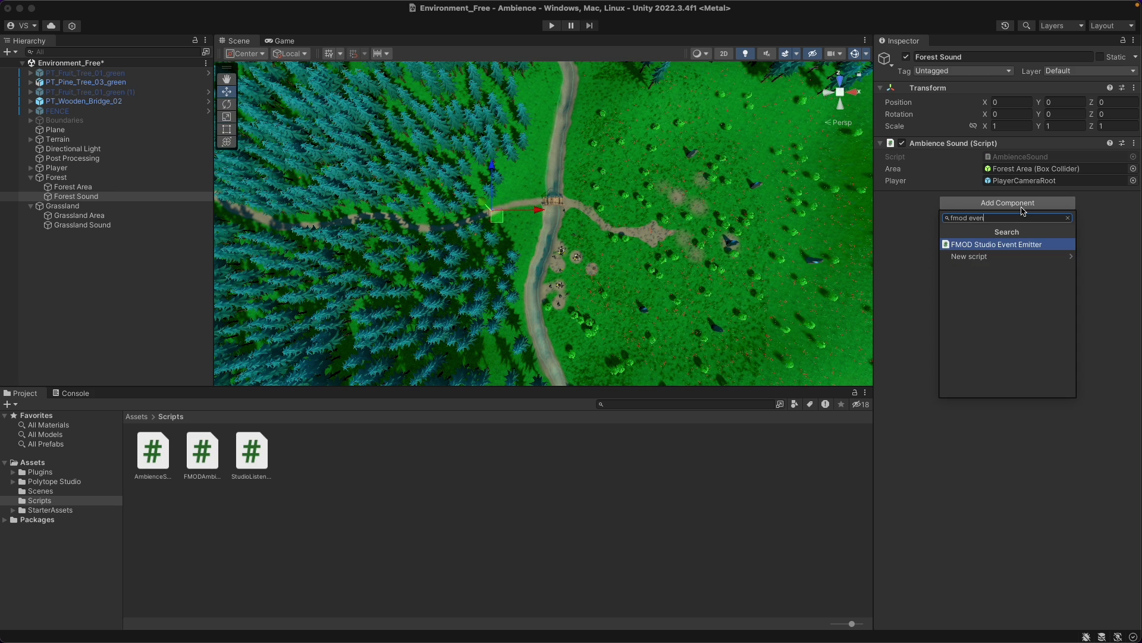
key("Return")
Set the emitter's Play Event to Object Start and assign the Forest event to it
left_click(1023, 213)
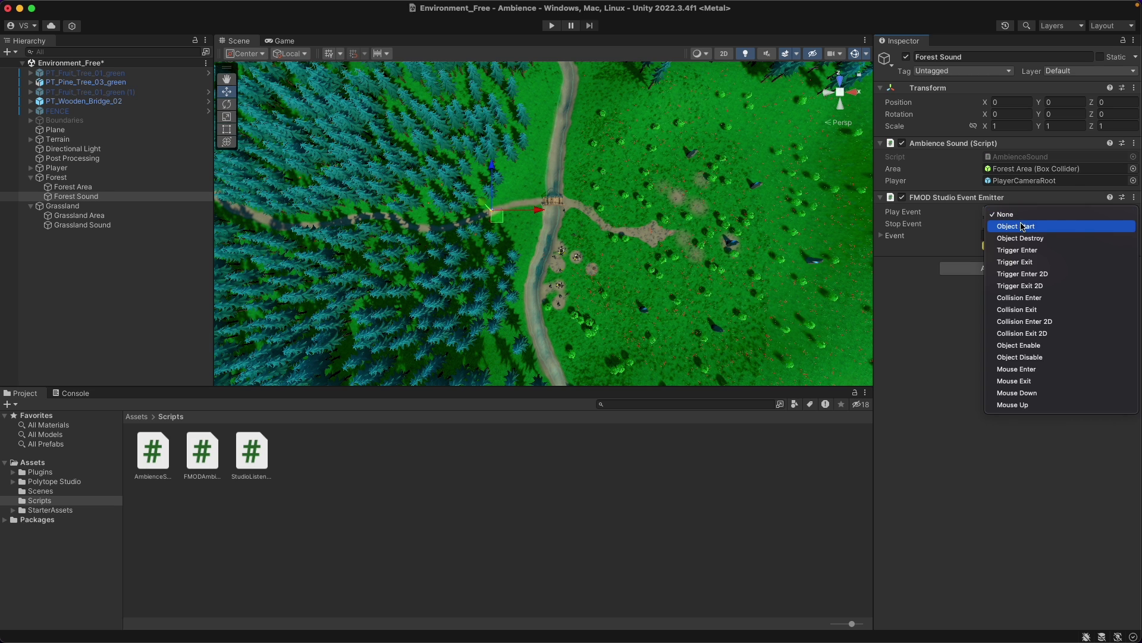
left_click(1044, 243)
left_click(1098, 236)
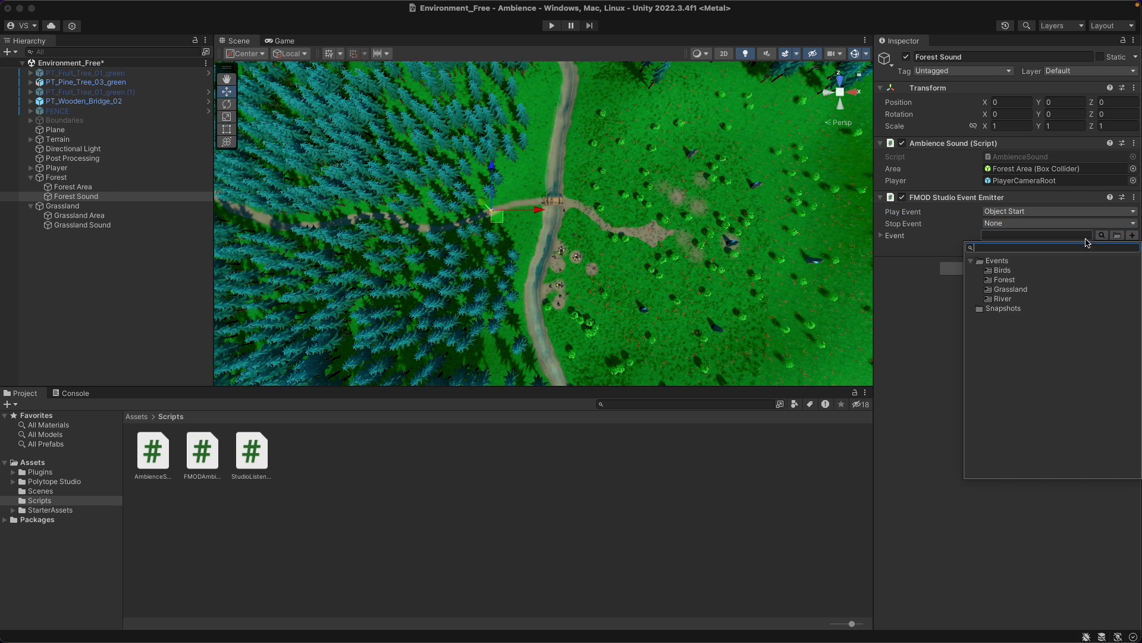
double_click(1005, 280)
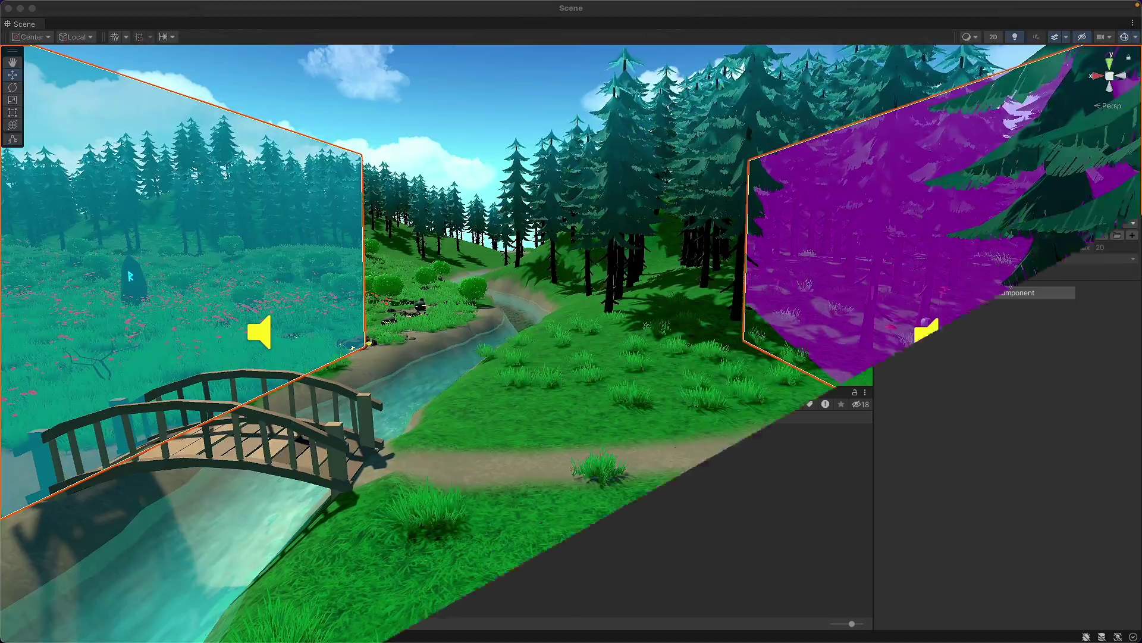